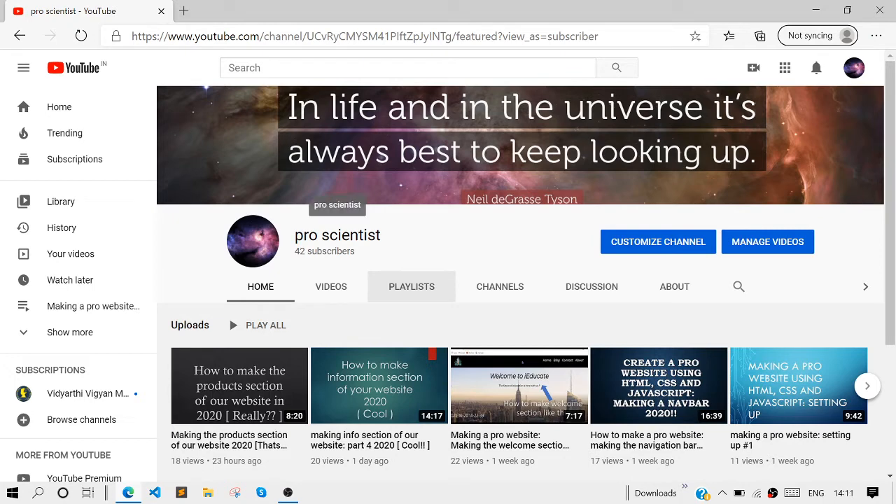
# Open the channel's playlists page
pyautogui.click(398, 292)
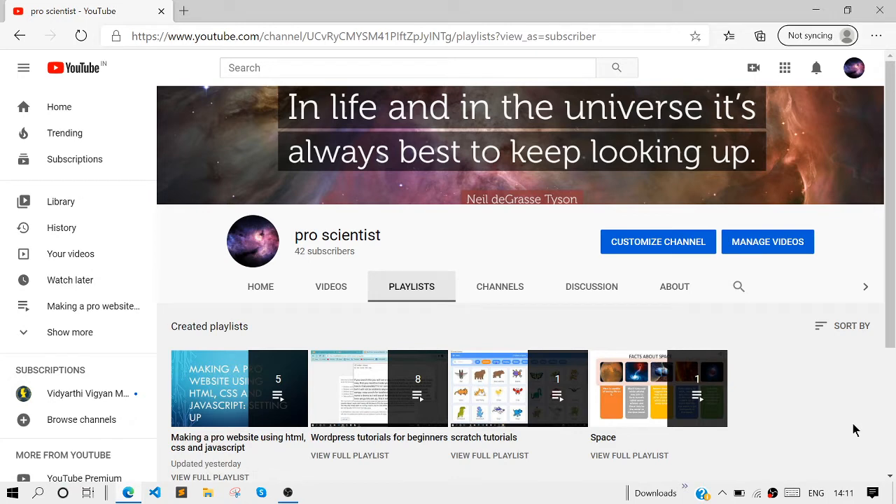
# Open forms.google.com in a new browser tab
pyautogui.hotkey('ctrl', 't')
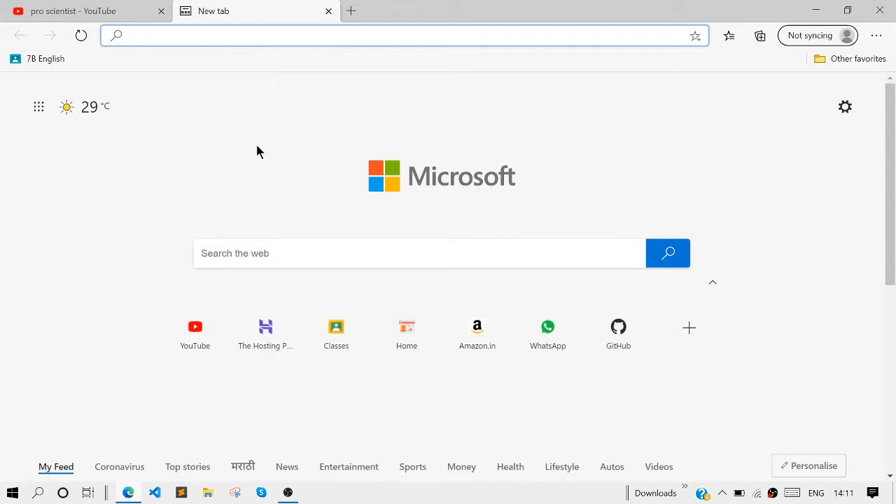
pyautogui.write('for')
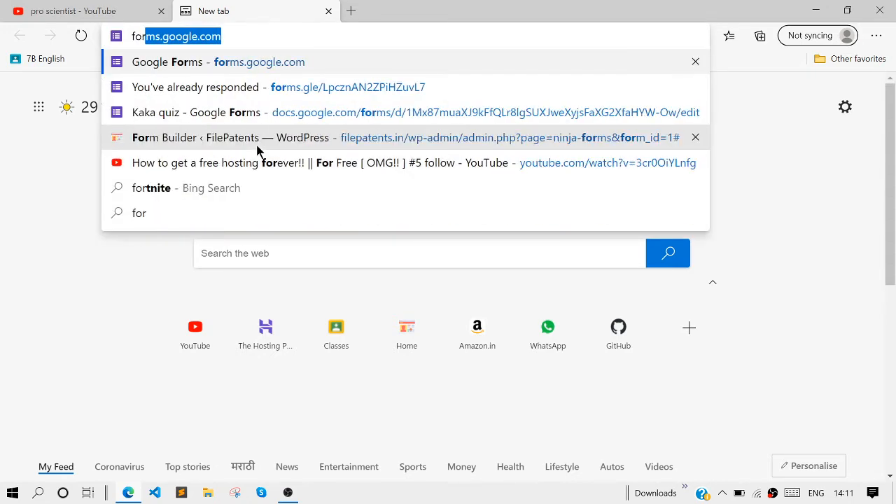
pyautogui.write('m.goog')
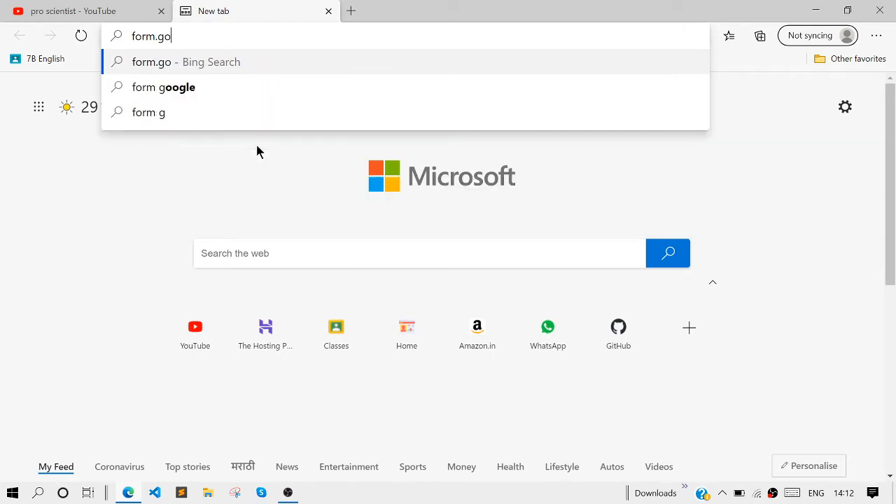
pyautogui.press('BackSpace')
pyautogui.press('BackSpace')
pyautogui.press('BackSpace')
pyautogui.press('BackSpace')
pyautogui.press('BackSpace')
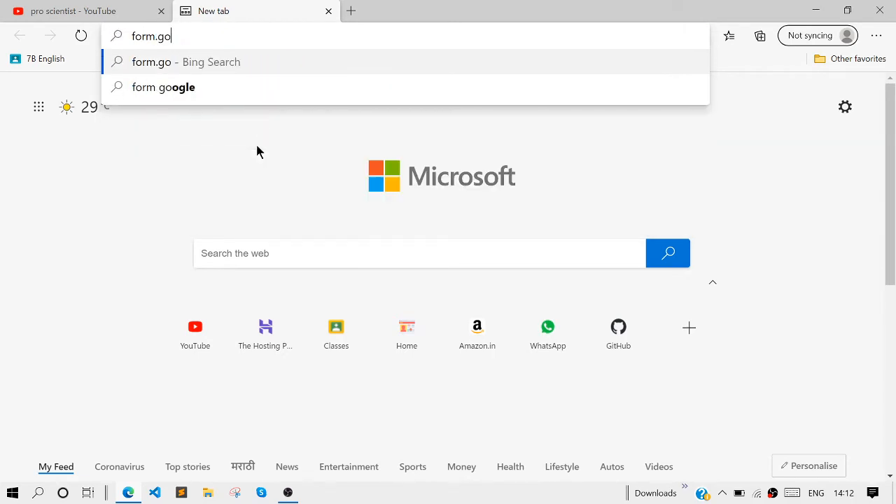
pyautogui.write('s')
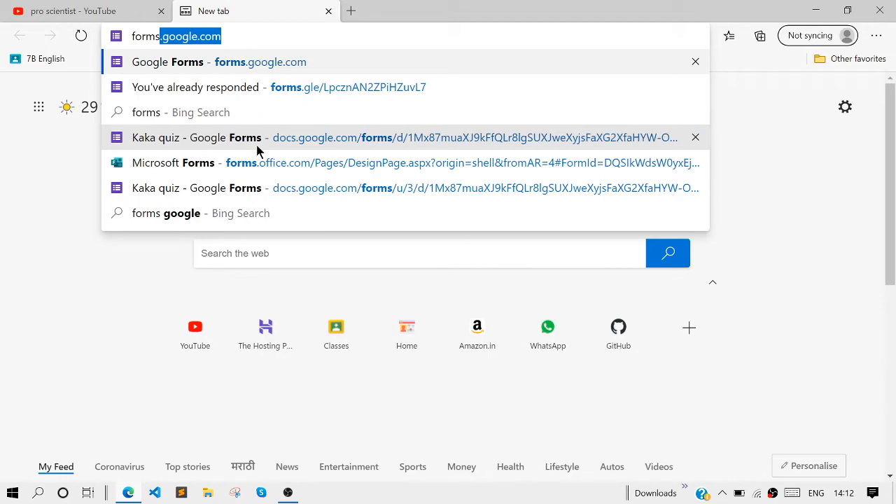
pyautogui.press('Return')
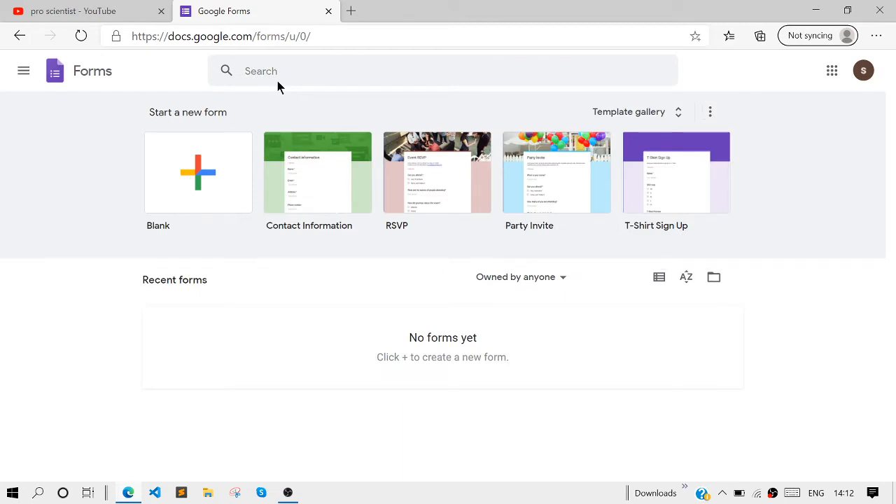
# Create a new form from the Blank Quiz template in the template gallery
pyautogui.click(672, 114)
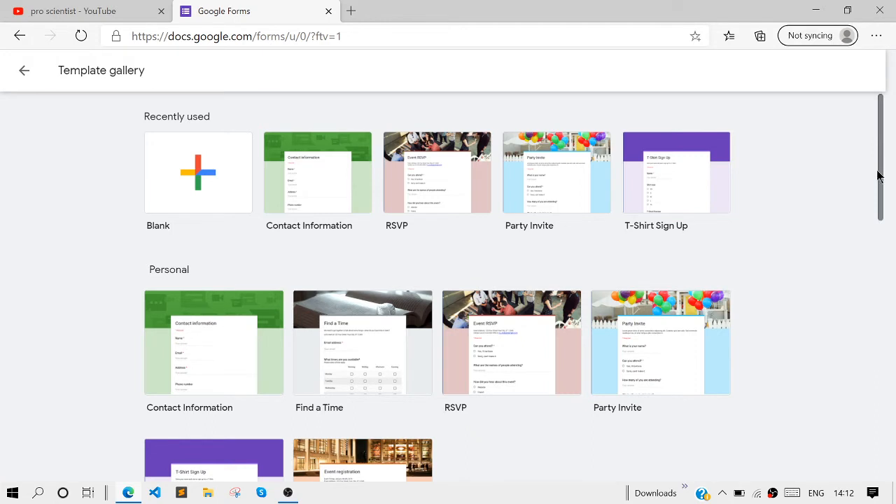
pyautogui.moveTo(880, 174); pyautogui.dragTo(884, 418)
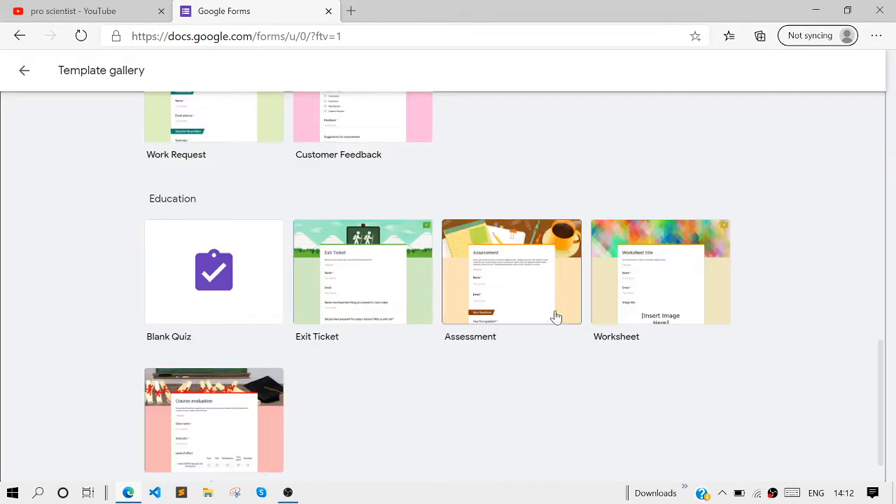
pyautogui.click(247, 294)
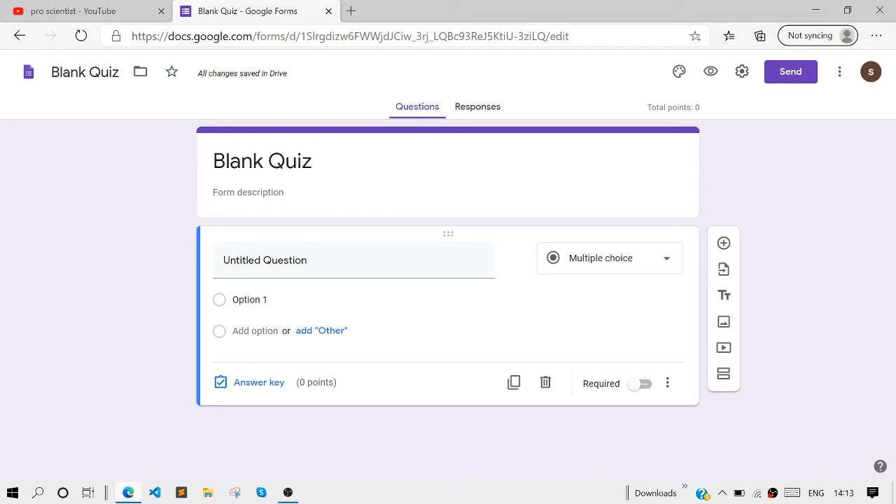
# Set the quiz title to demo and the description to hi this is a demo
pyautogui.click(263, 161)
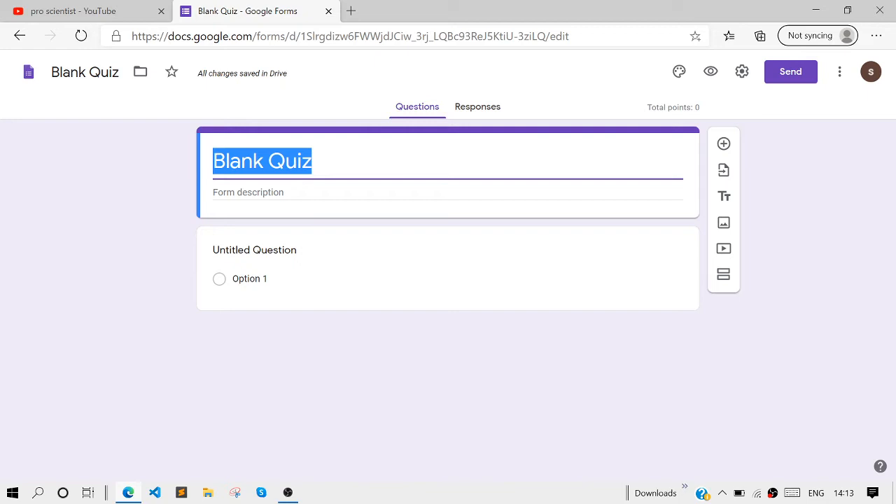
pyautogui.write('demo')
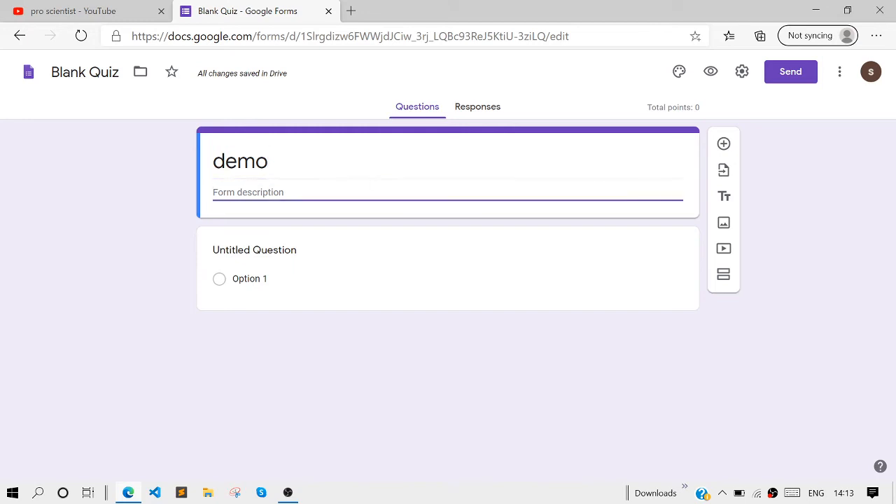
pyautogui.write('hi this is a ')
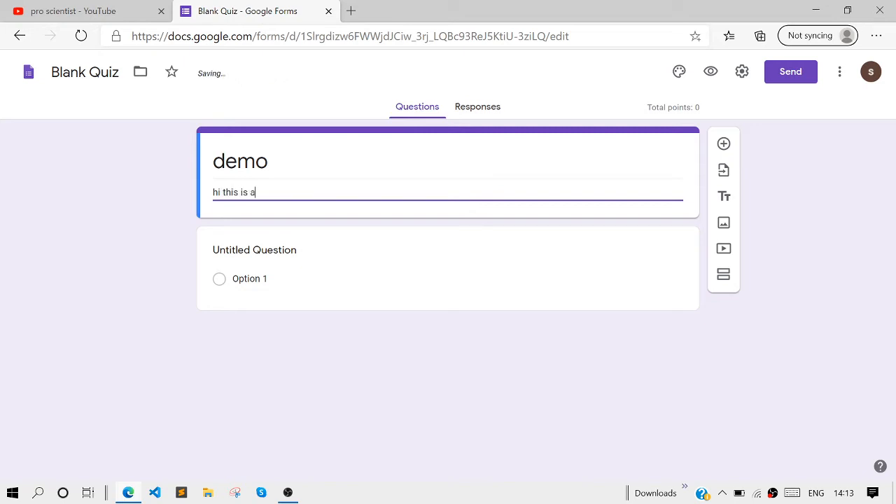
pyautogui.write('f')
pyautogui.press('BackSpace')
pyautogui.write('demo')
# Enter 20 + 20 as the text of the first question
pyautogui.click(366, 235)
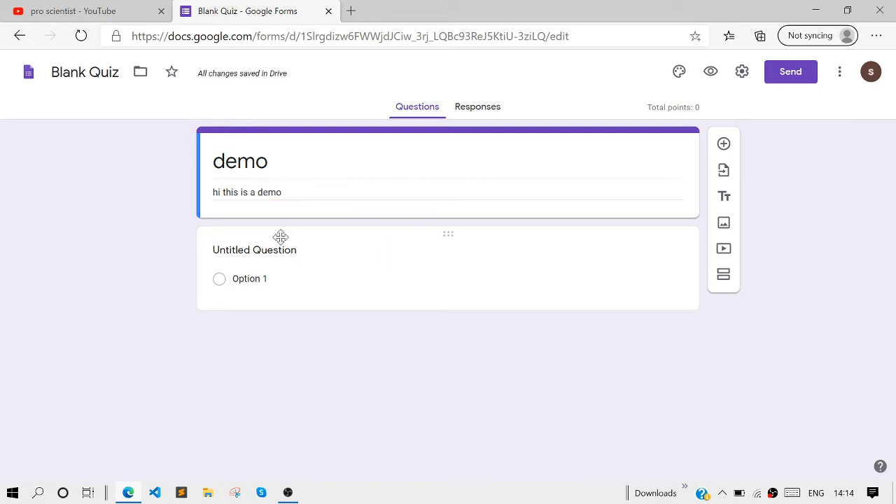
pyautogui.click(281, 238)
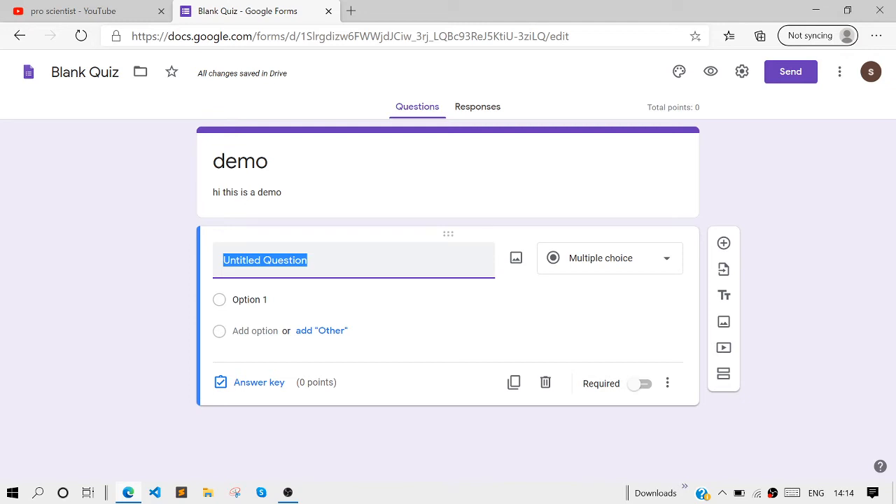
pyautogui.write('20')
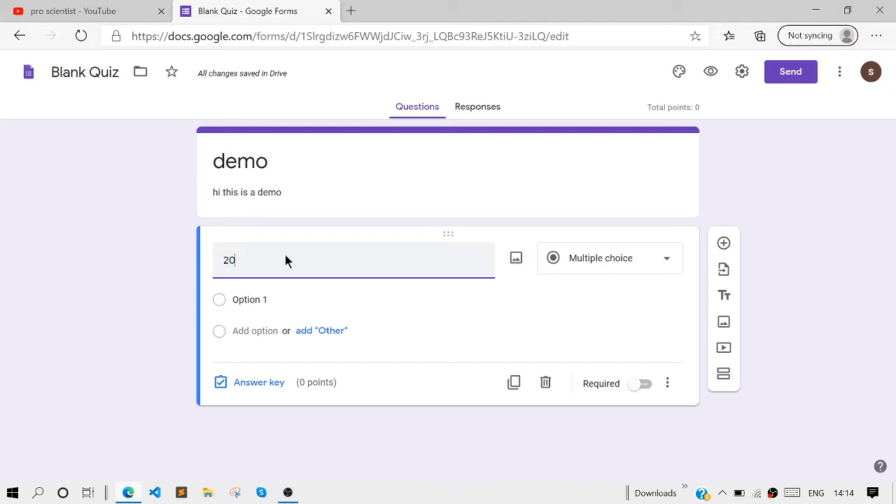
pyautogui.write(' + 20')
# Add the answer options 23, ihvufhv, 40 and 45 to the first question
pyautogui.click(264, 299)
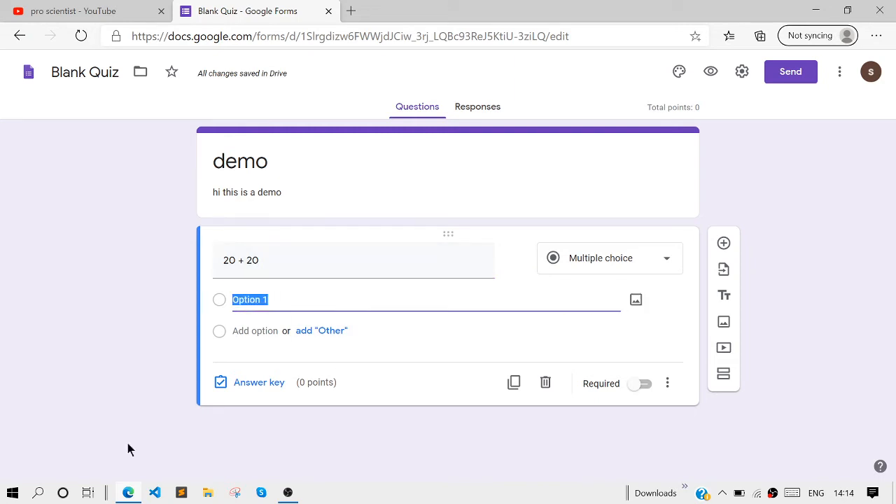
pyautogui.write('23')
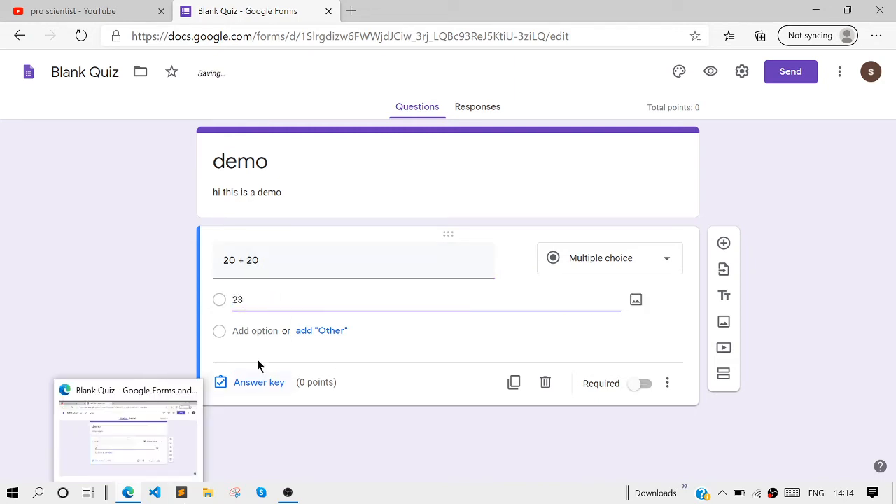
pyautogui.click(255, 330)
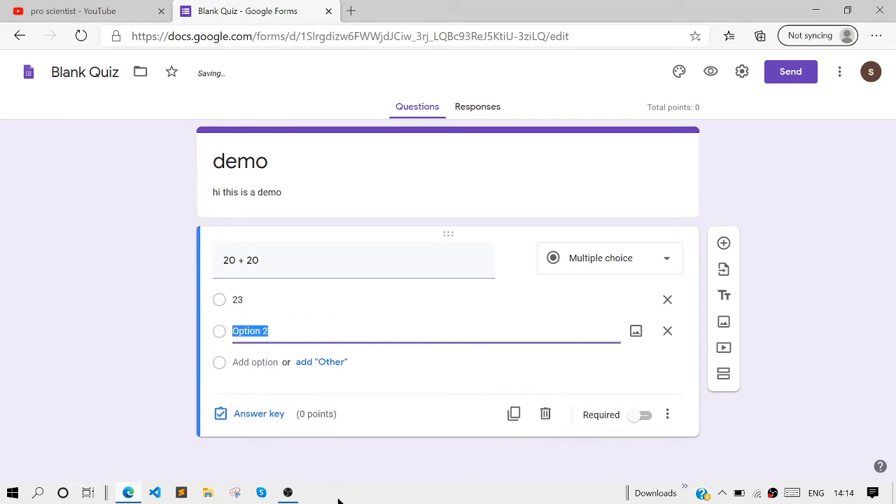
pyautogui.write('ihvufhv')
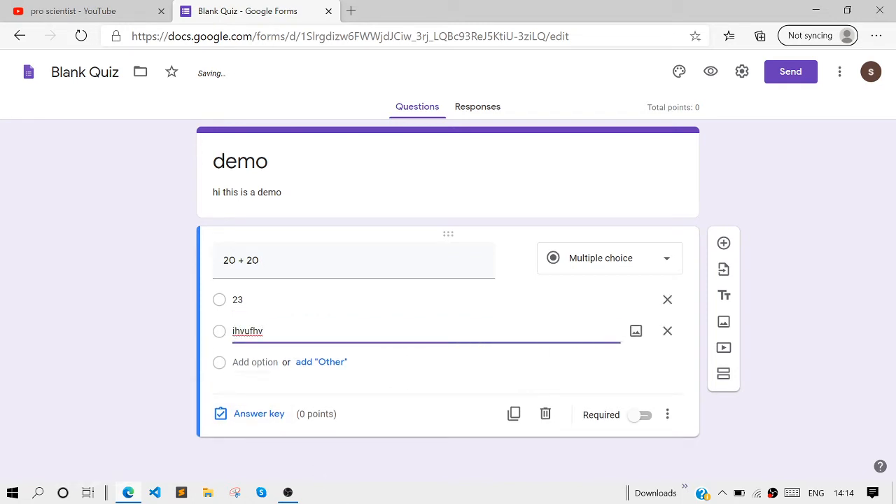
pyautogui.click(255, 361)
pyautogui.write('40')
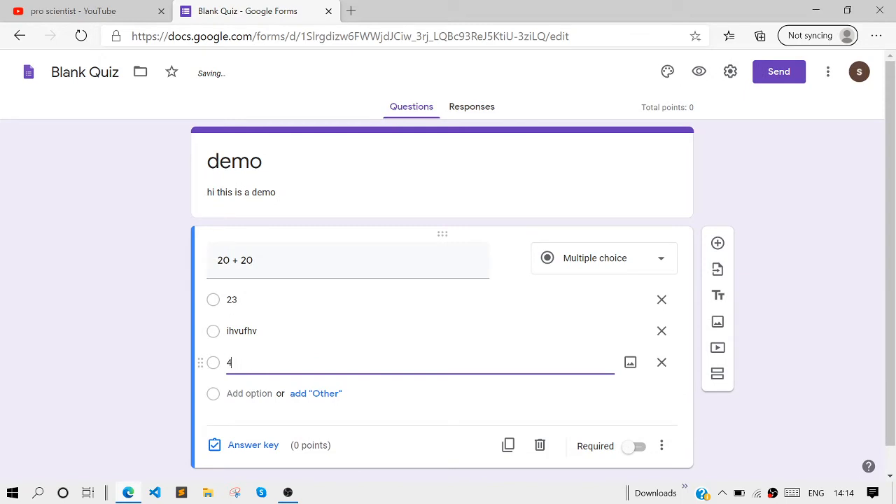
pyautogui.click(249, 393)
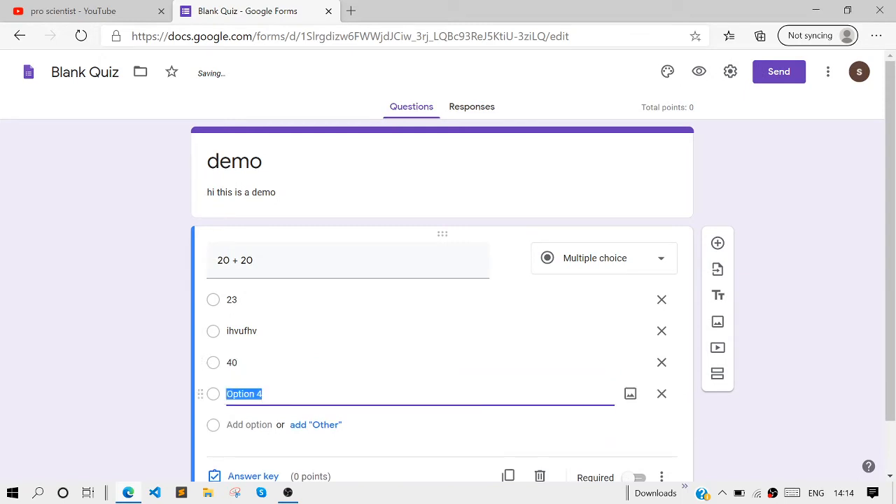
pyautogui.write('45')
# Mark 40 as the correct answer worth 2 points in the answer key and make the question required
pyautogui.scroll(-1, 247, 390)
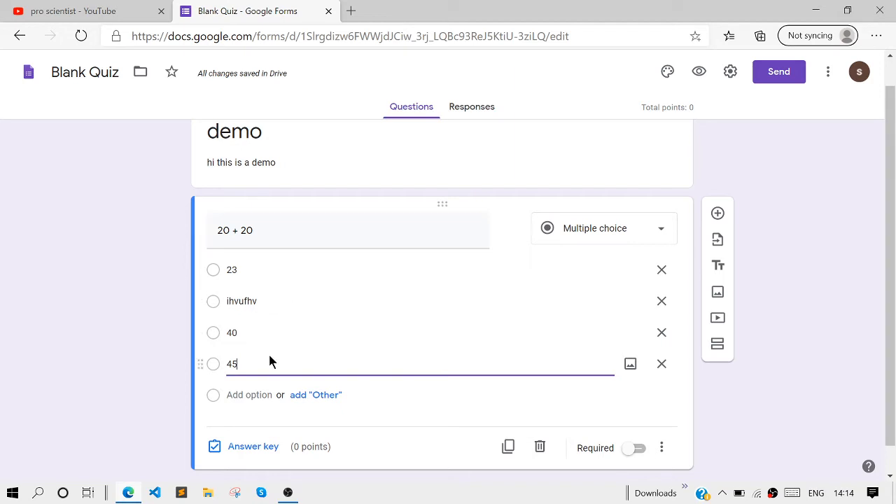
pyautogui.click(260, 451)
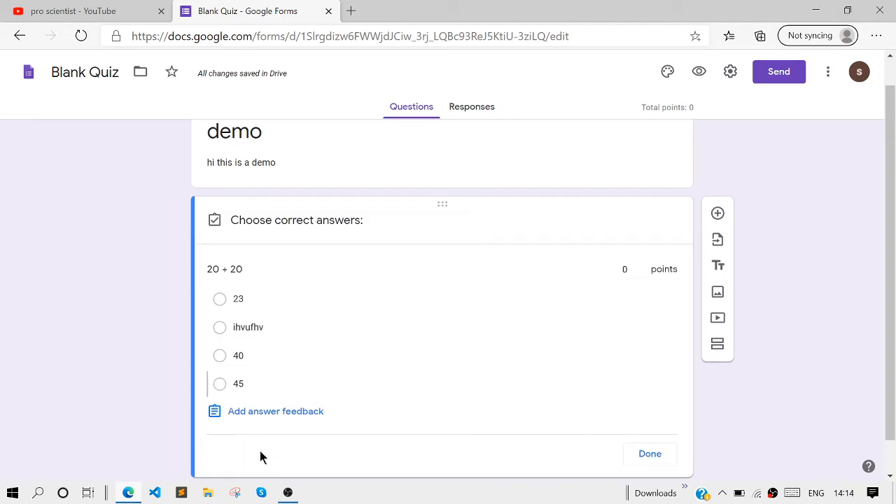
pyautogui.click(218, 356)
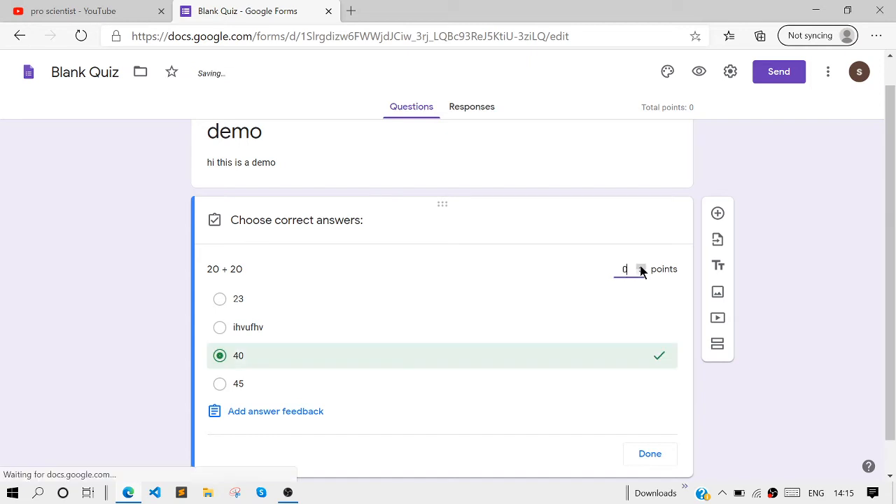
pyautogui.click(641, 268)
pyautogui.click(641, 268)
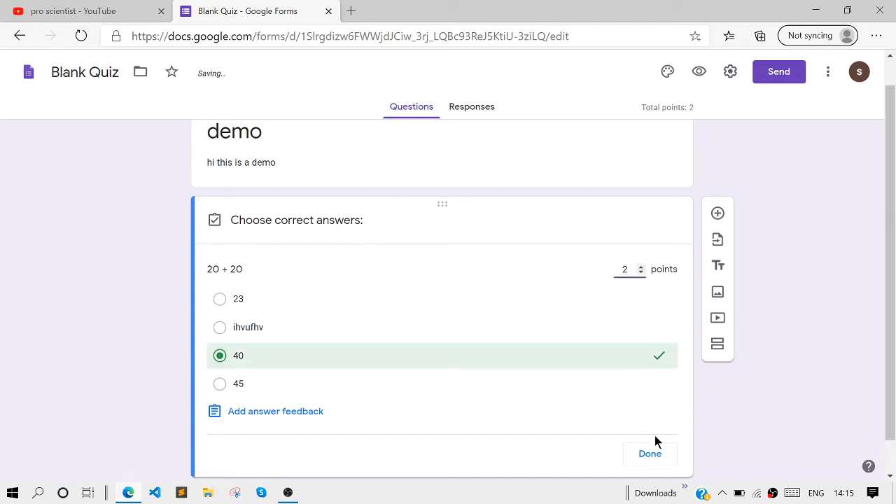
pyautogui.click(651, 454)
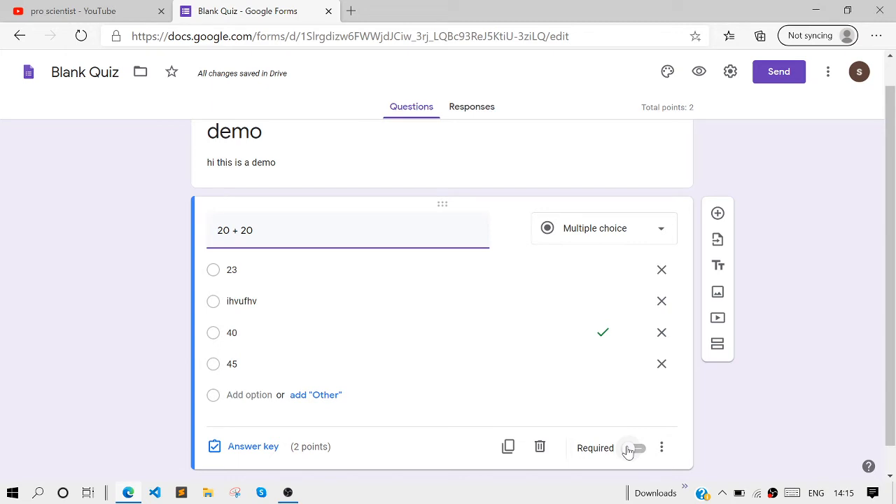
pyautogui.click(629, 450)
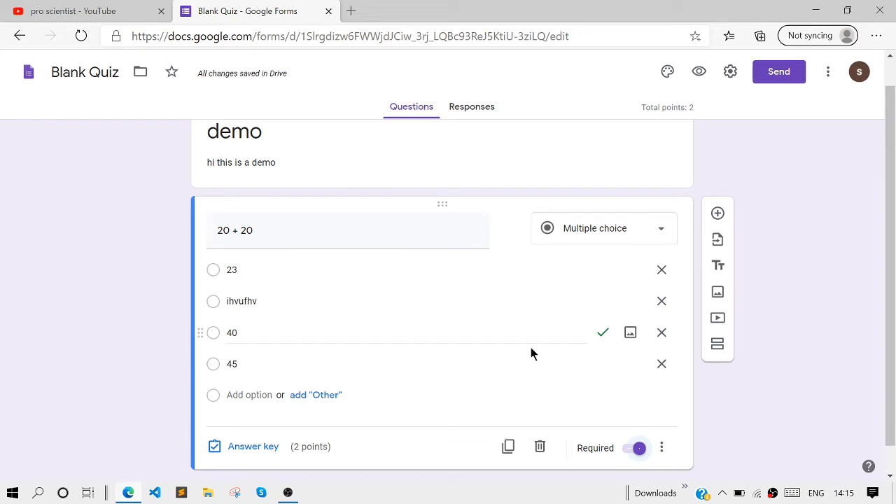
# Add a second multiple-choice question with the text 10/2
pyautogui.click(717, 216)
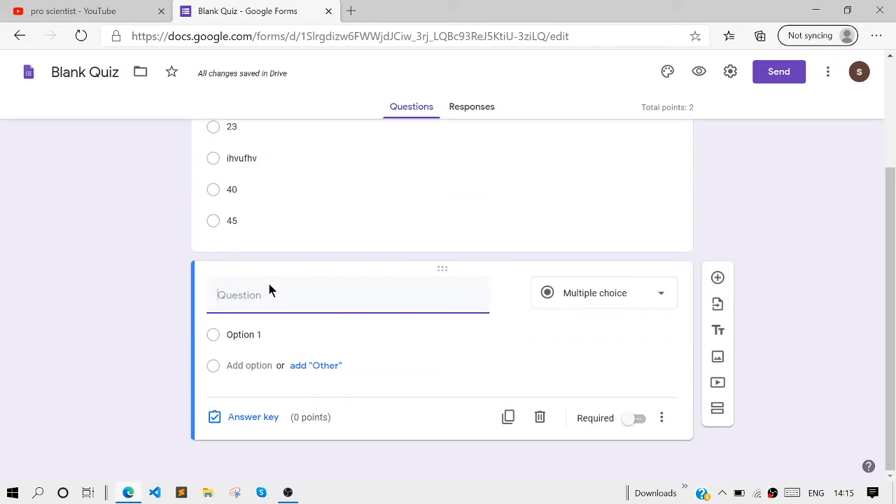
pyautogui.write('10/2')
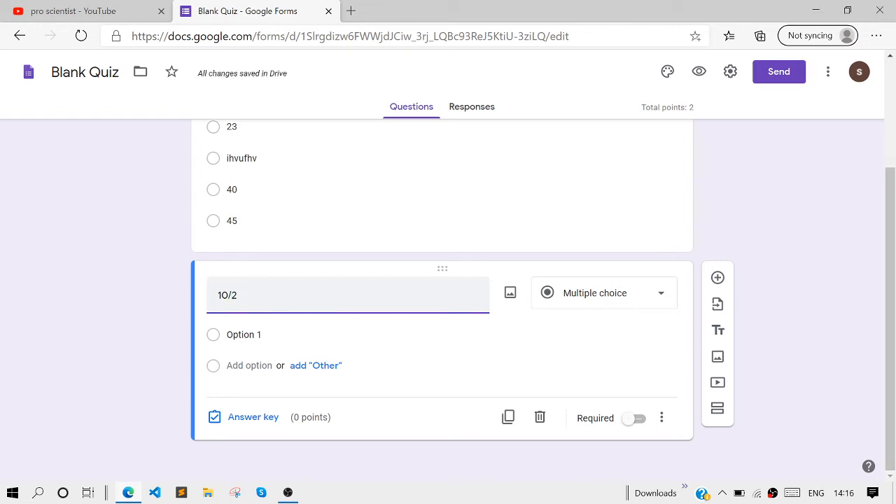
# Add the answer options 45, 7, 6 and 5 to the second question
pyautogui.click(254, 334)
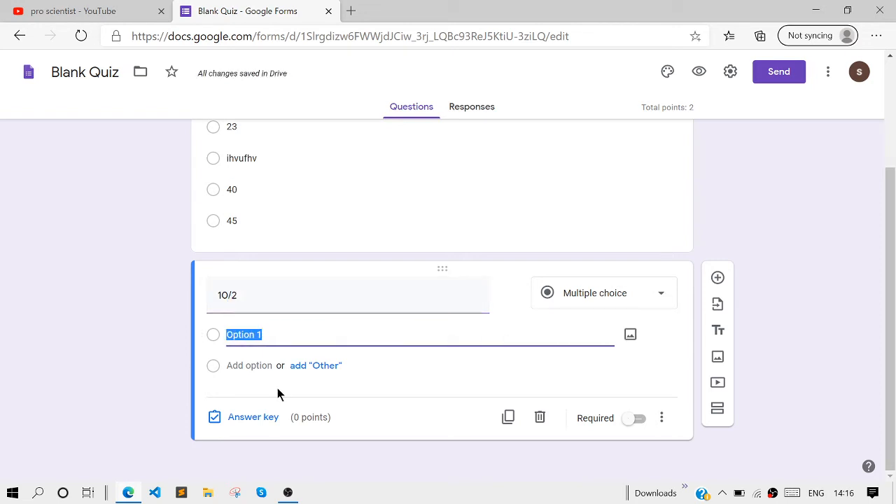
pyautogui.write('45')
pyautogui.click(248, 365)
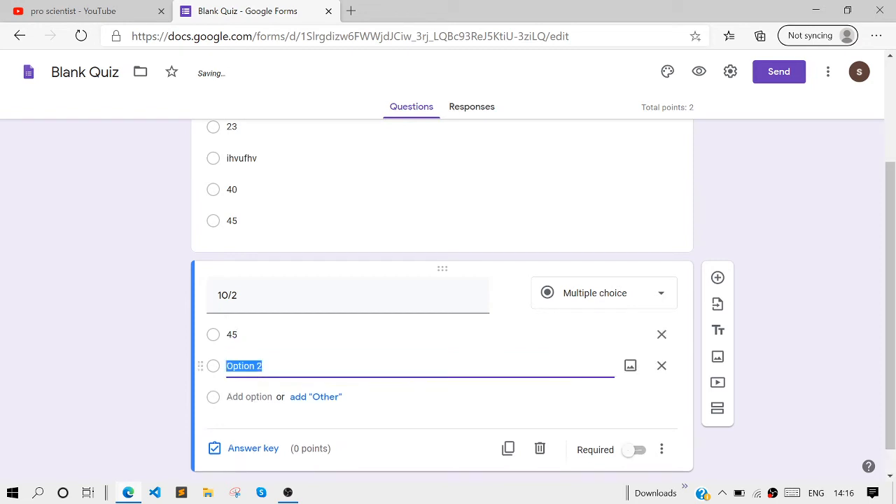
pyautogui.write('7')
pyautogui.click(231, 397)
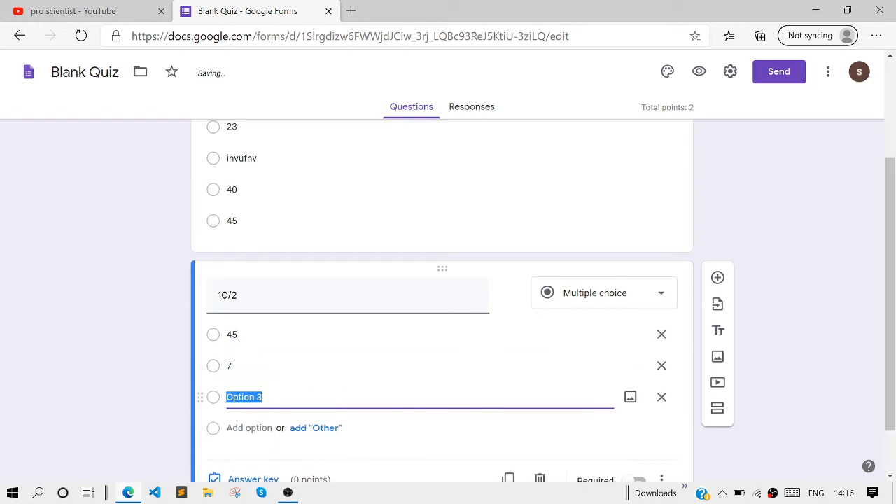
pyautogui.write('6')
pyautogui.click(238, 427)
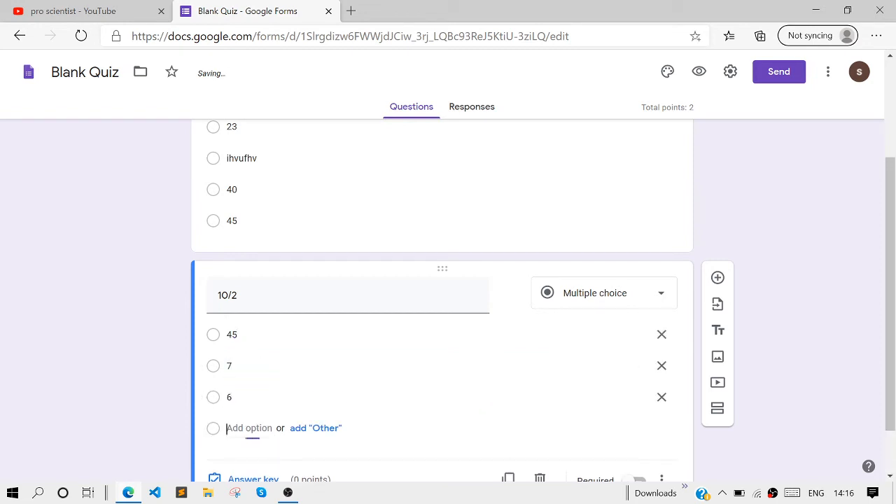
pyautogui.write('5')
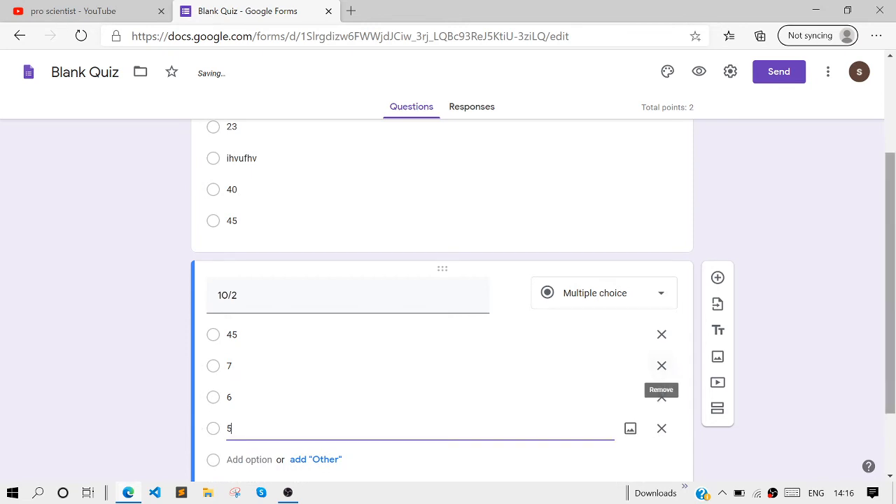
# Mark 5 as the correct answer to the 10/2 question and set it to 2 points in the answer key
pyautogui.scroll(-2, 764, 385)
pyautogui.click(218, 419)
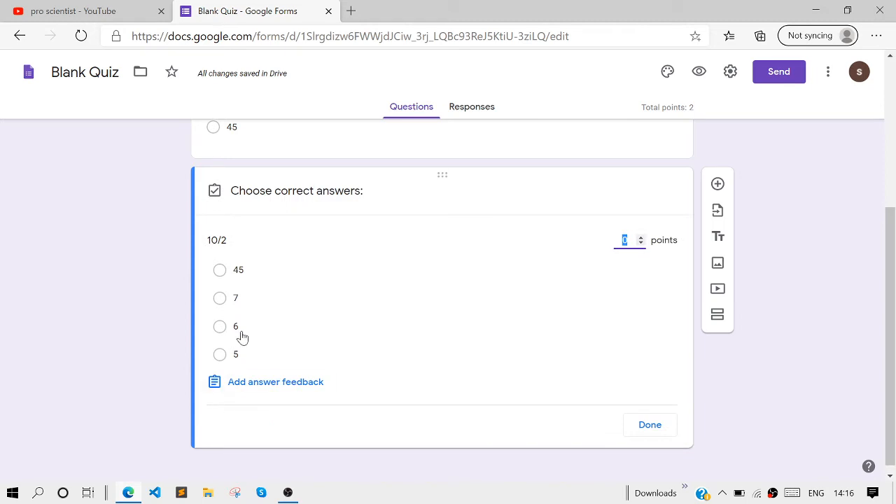
pyautogui.click(220, 356)
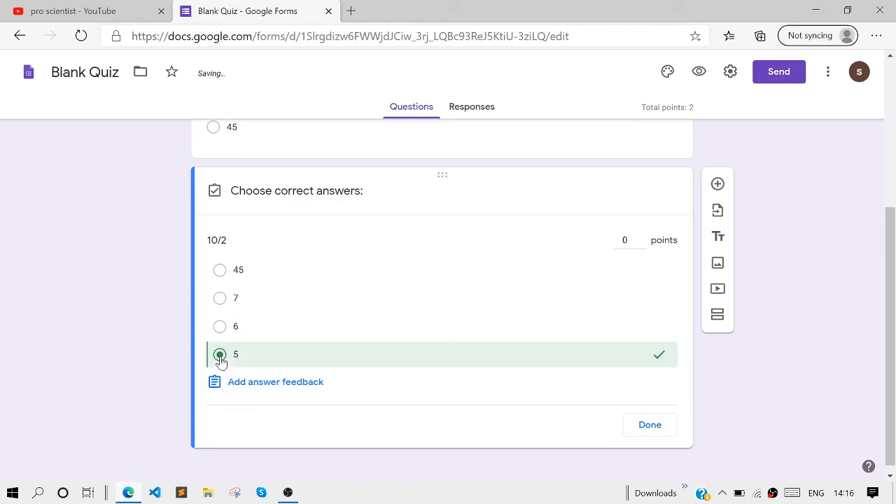
pyautogui.click(642, 238)
pyautogui.click(641, 238)
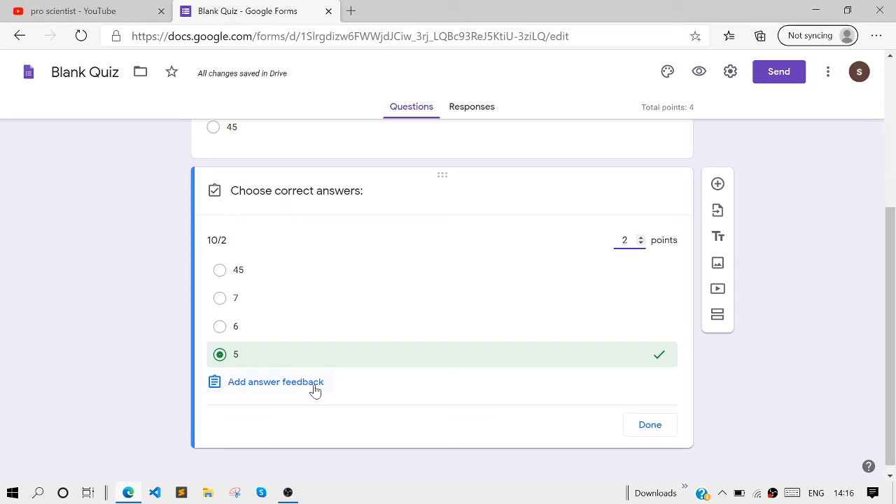
# Add answer feedback "no it is wrong" for incorrect answers and "Good" for correct answers, and save it
pyautogui.click(315, 389)
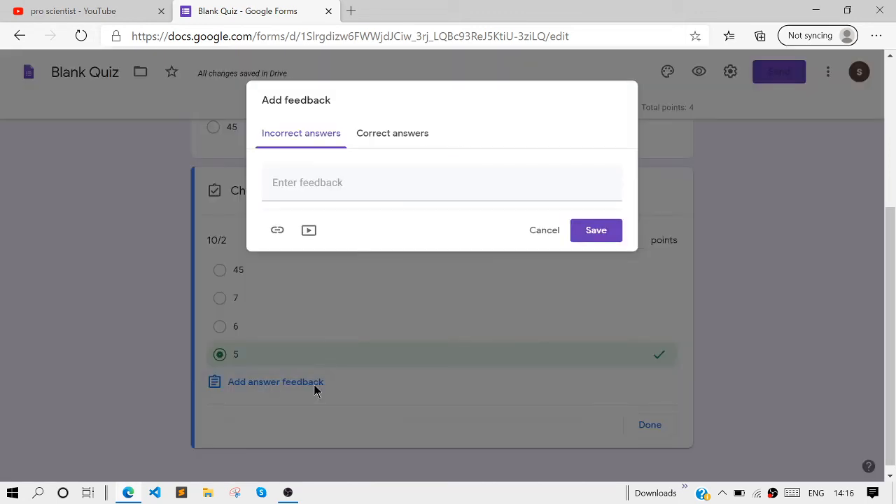
pyautogui.click(321, 173)
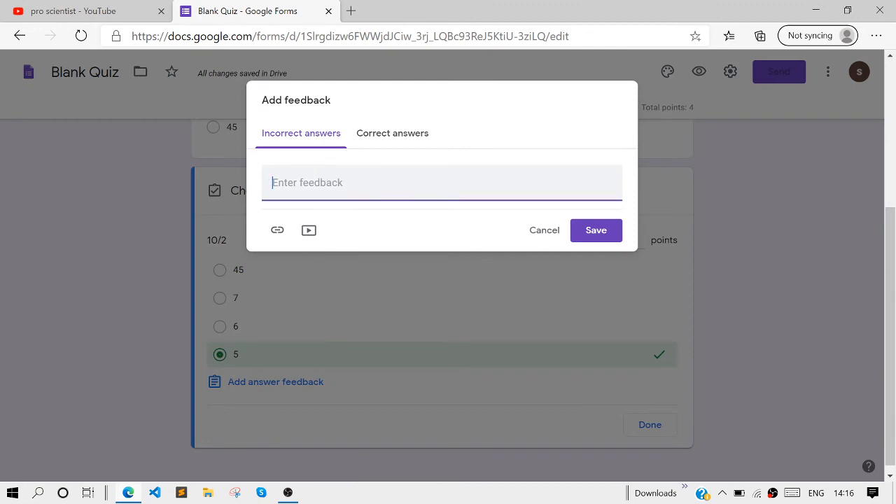
pyautogui.write('no the')
pyautogui.press('BackSpace')
pyautogui.press('BackSpace')
pyautogui.write('it is wrong')
pyautogui.click(370, 138)
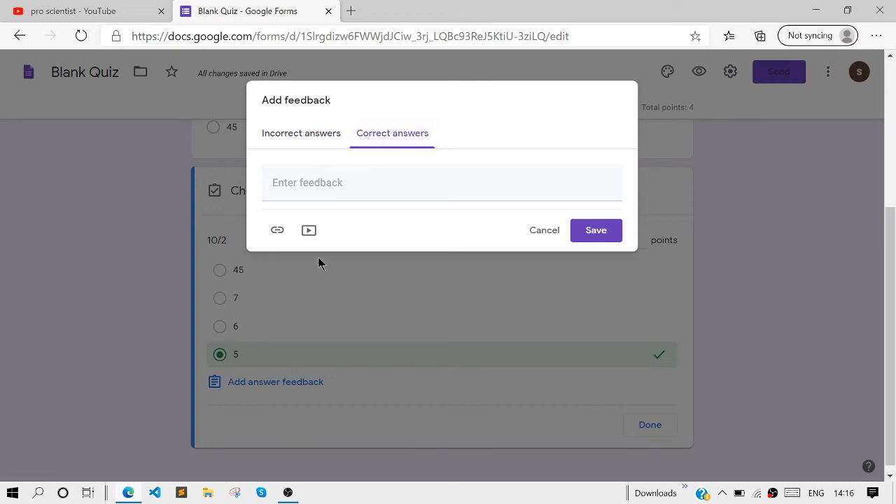
pyautogui.click(323, 185)
pyautogui.write('Good')
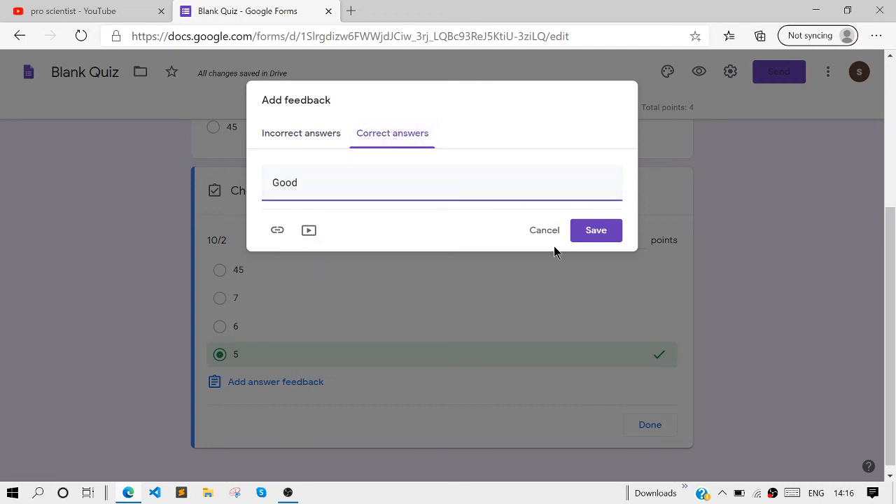
pyautogui.click(594, 229)
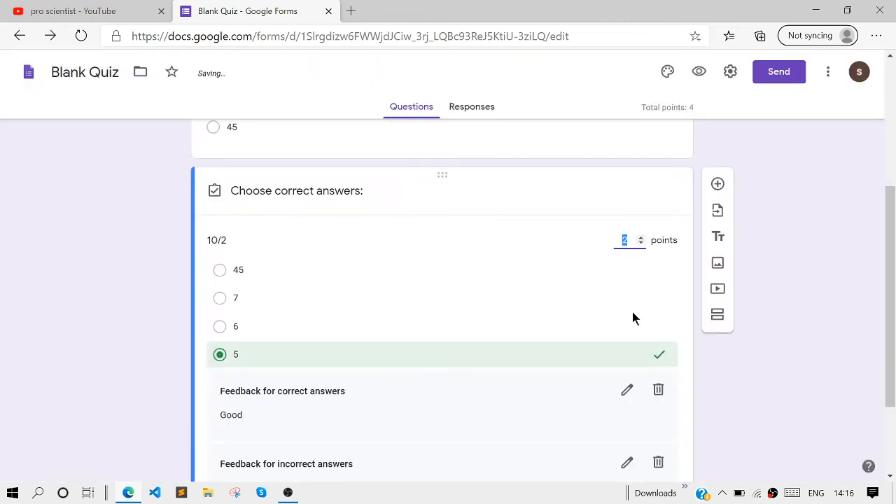
# In the form settings, enable Limit to 1 response and Edit after submit, then save
pyautogui.scroll(1, 497, 374)
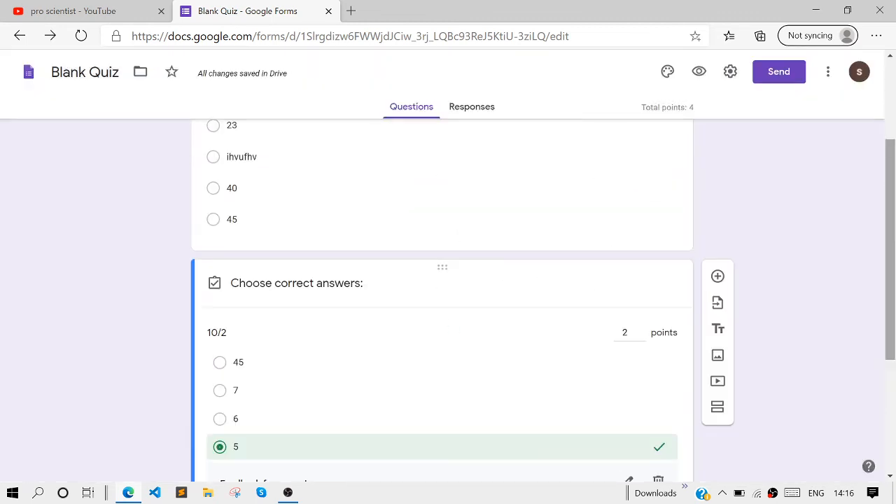
pyautogui.scroll(-1, 888, 246)
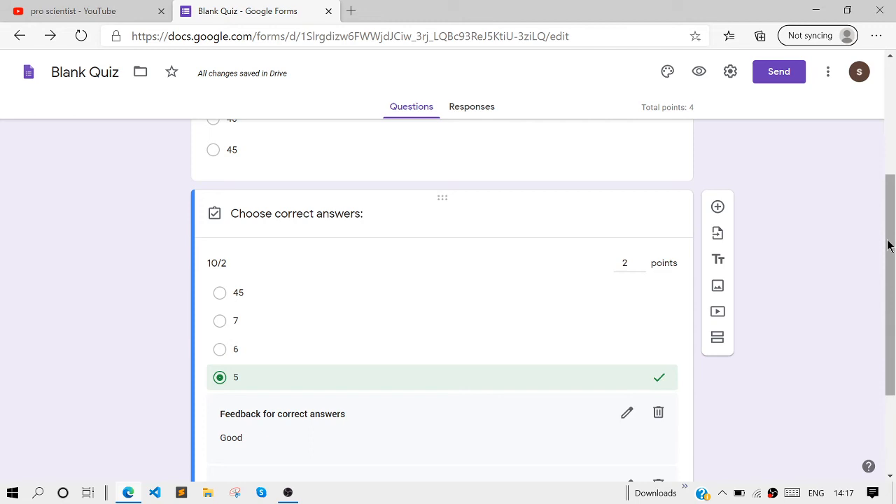
pyautogui.click(730, 70)
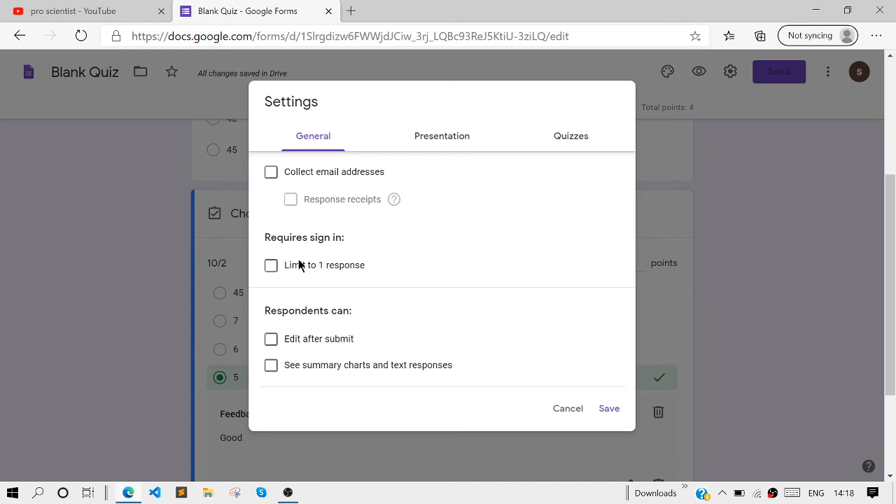
pyautogui.click(271, 266)
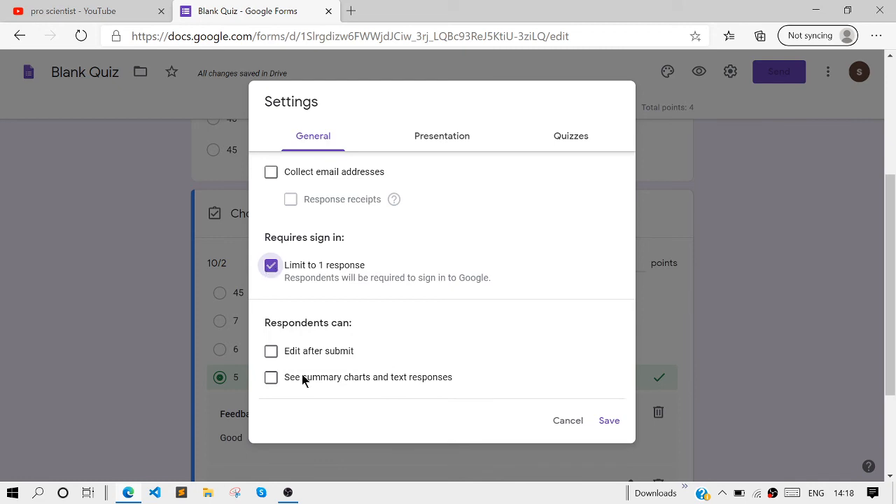
pyautogui.click(272, 352)
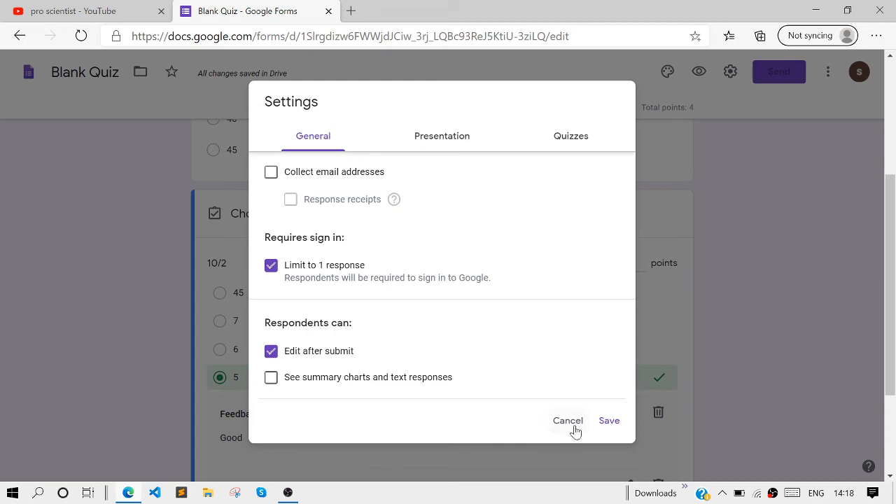
pyautogui.click(599, 424)
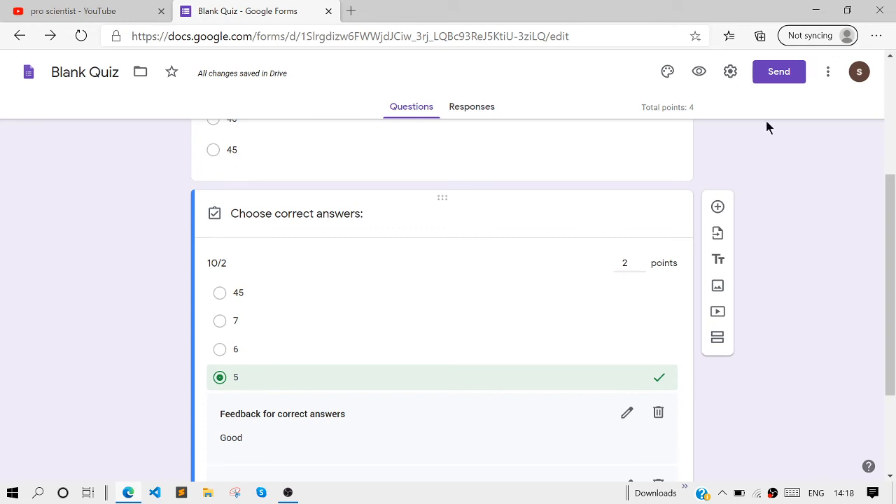
# Copy the form's shortened sharing link from the send options
pyautogui.click(776, 79)
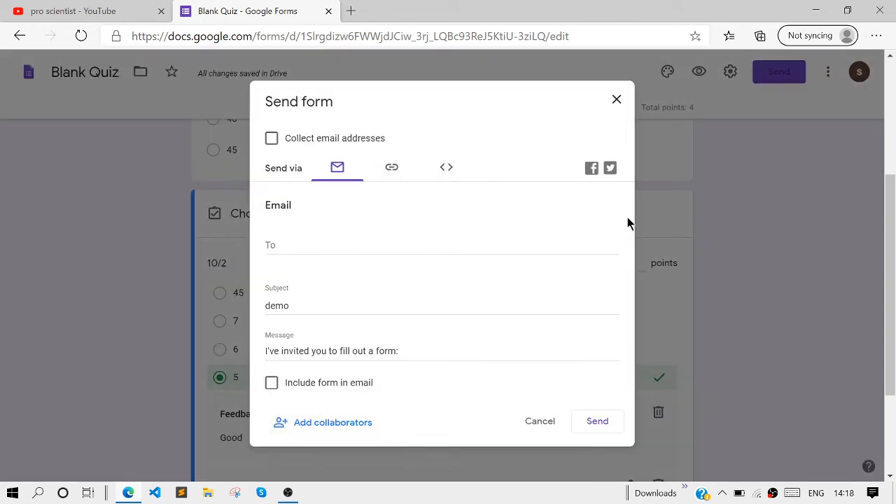
pyautogui.click(395, 167)
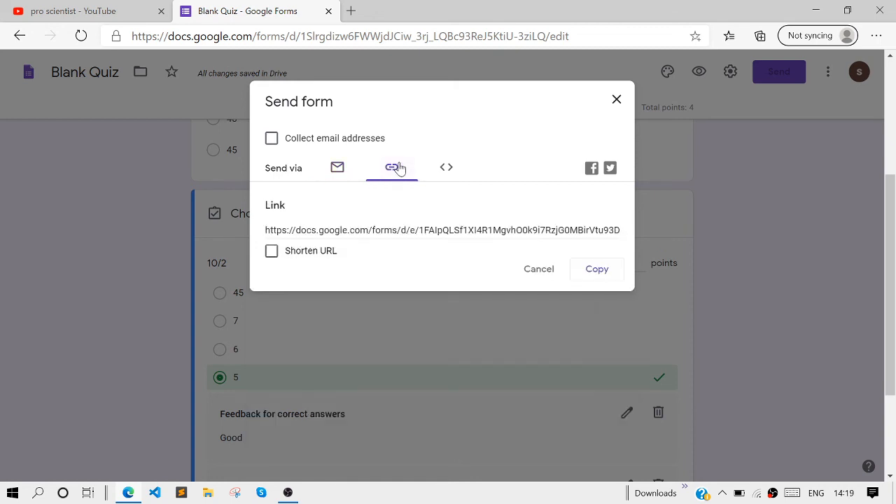
pyautogui.click(272, 251)
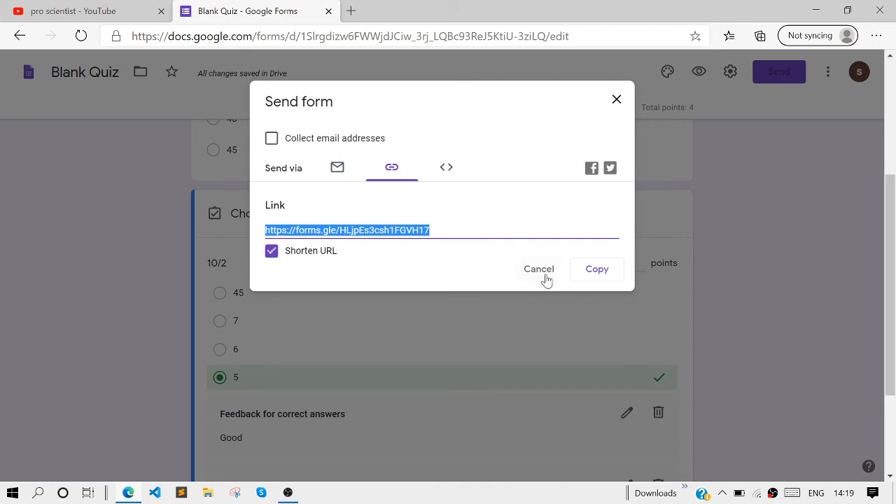
pyautogui.click(595, 271)
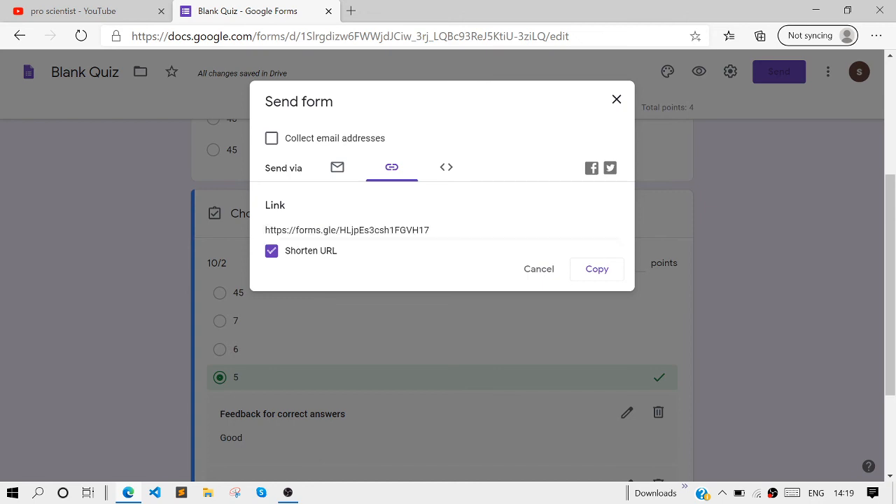
# Open the copied form link in a new browser tab
pyautogui.click(351, 11)
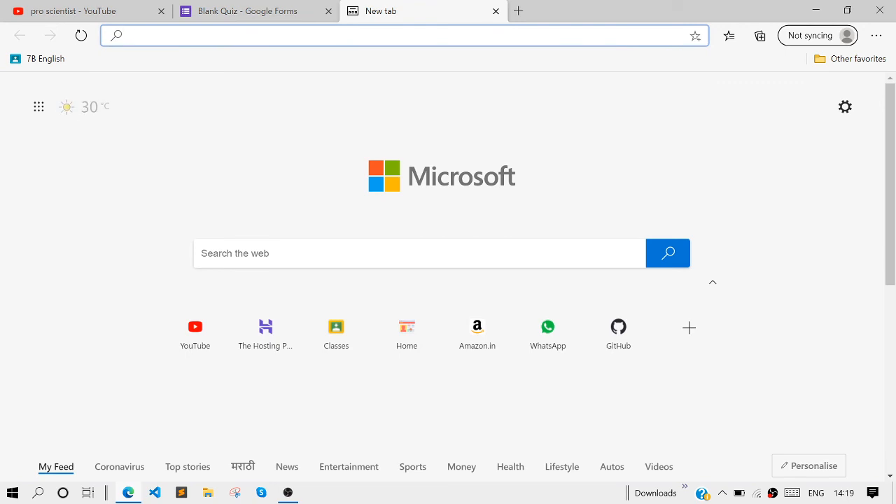
pyautogui.hotkey('ctrl', 'v')
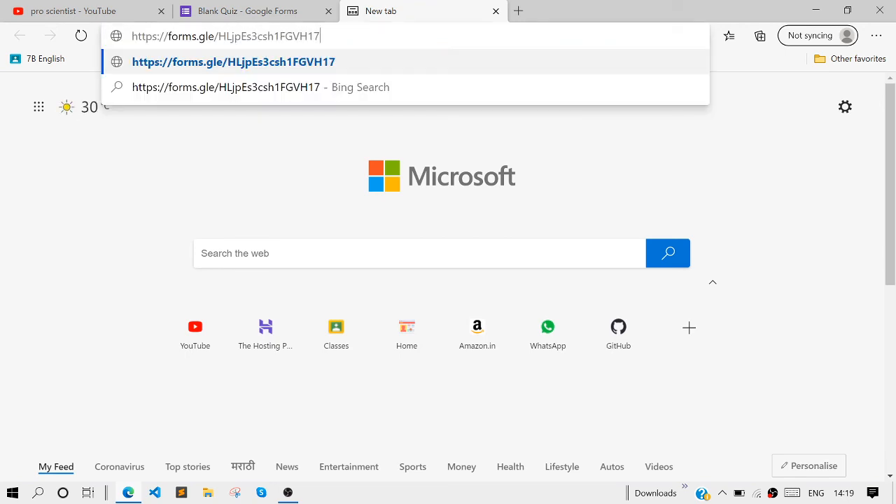
pyautogui.press('Return')
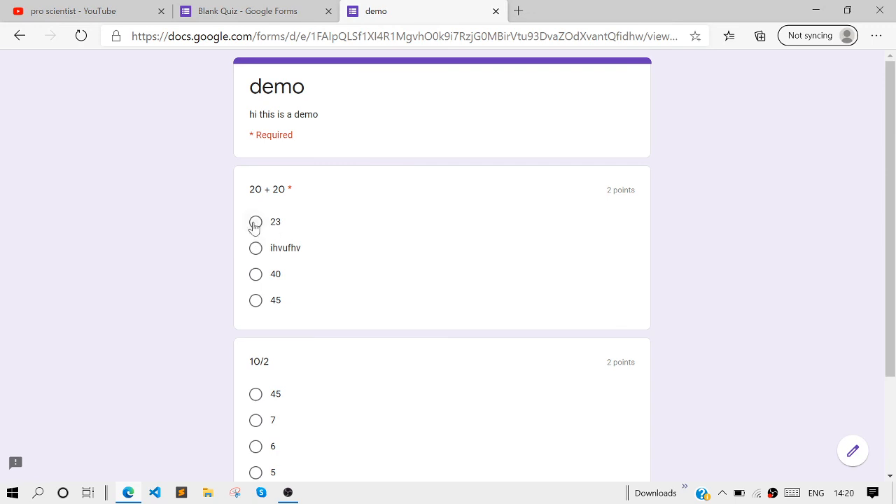
# Answer 40 to the first question and 45 to the second, then submit the response
pyautogui.click(256, 274)
pyautogui.scroll(-3, 413, 294)
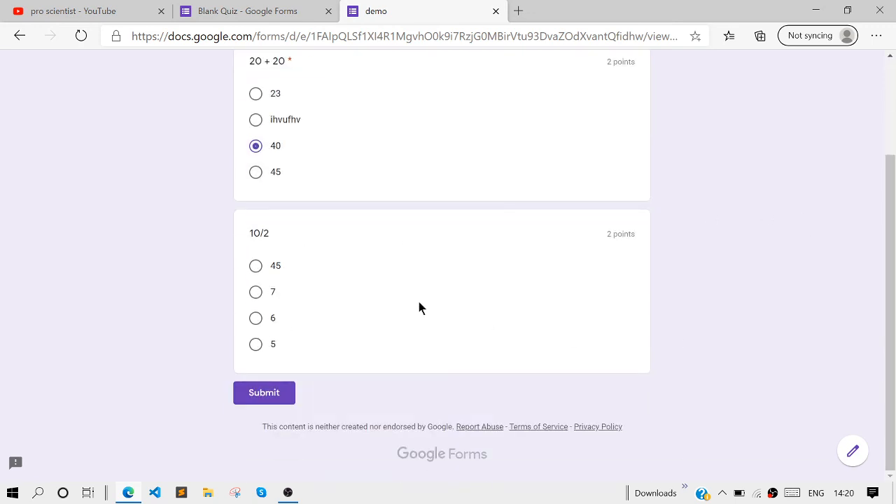
pyautogui.click(256, 267)
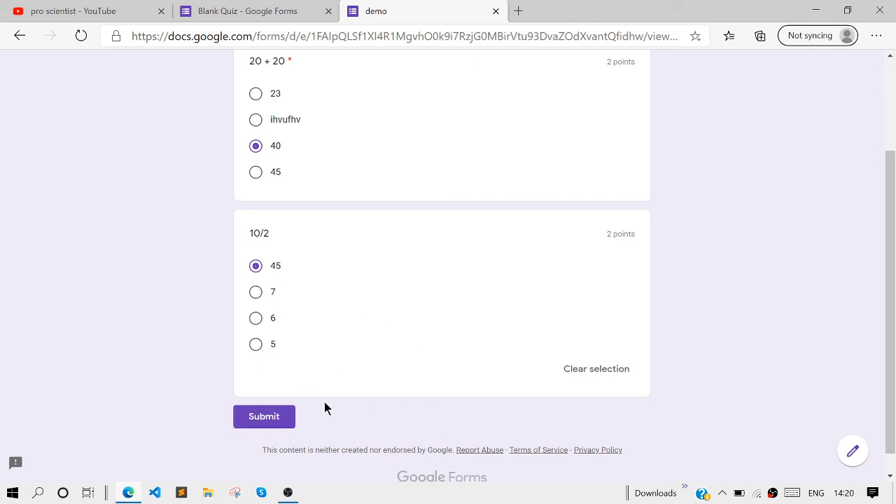
pyautogui.click(284, 425)
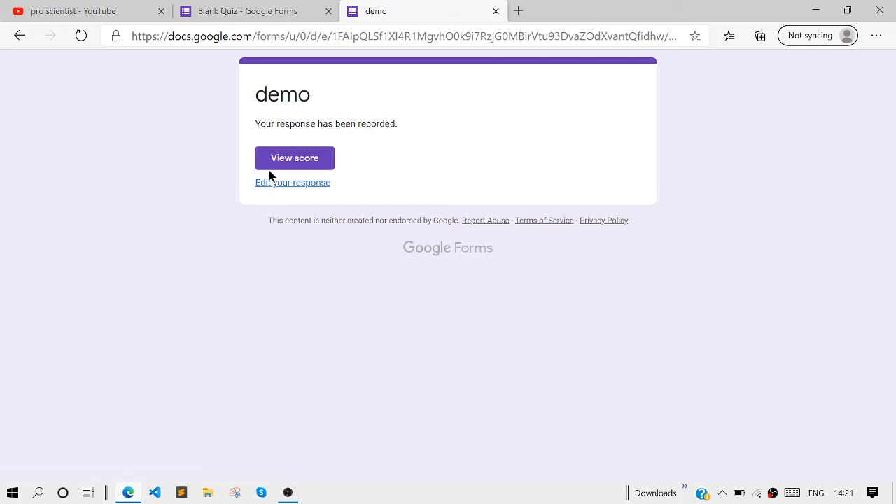
# View the score and review the graded answers and feedback
pyautogui.click(304, 158)
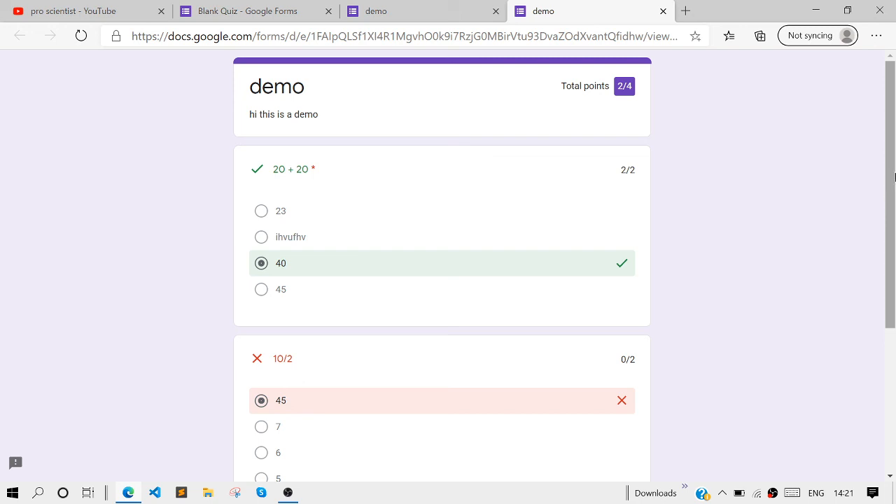
pyautogui.scroll(-5, 894, 177)
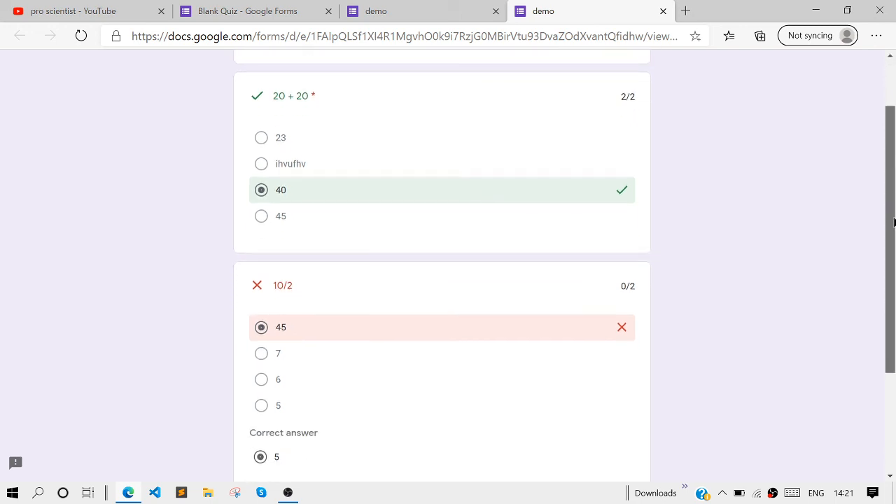
pyautogui.scroll(-2, 448, 266)
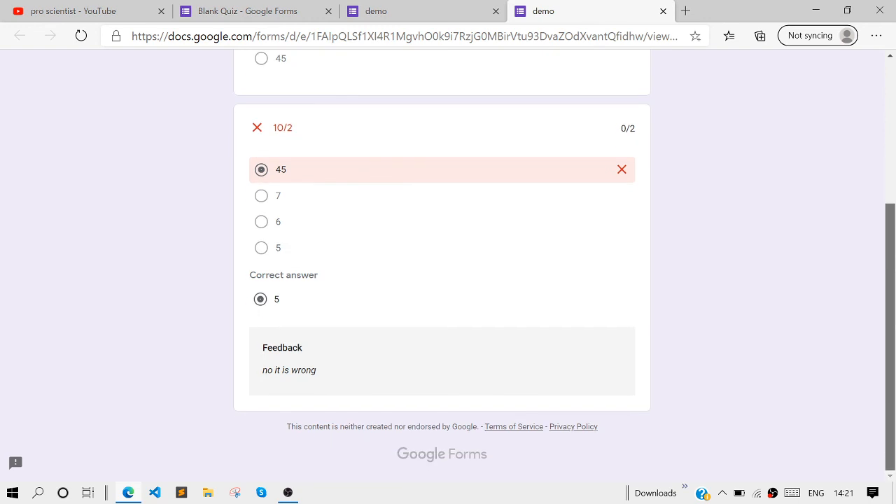